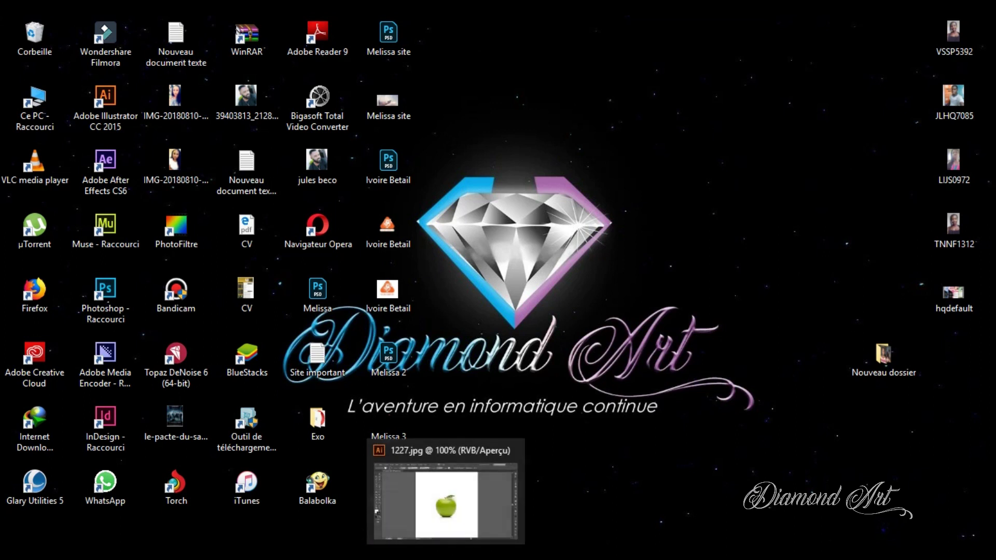
Step: Restore the Illustrator window showing the 1227.jpg green apple photo
left_click(446, 493)
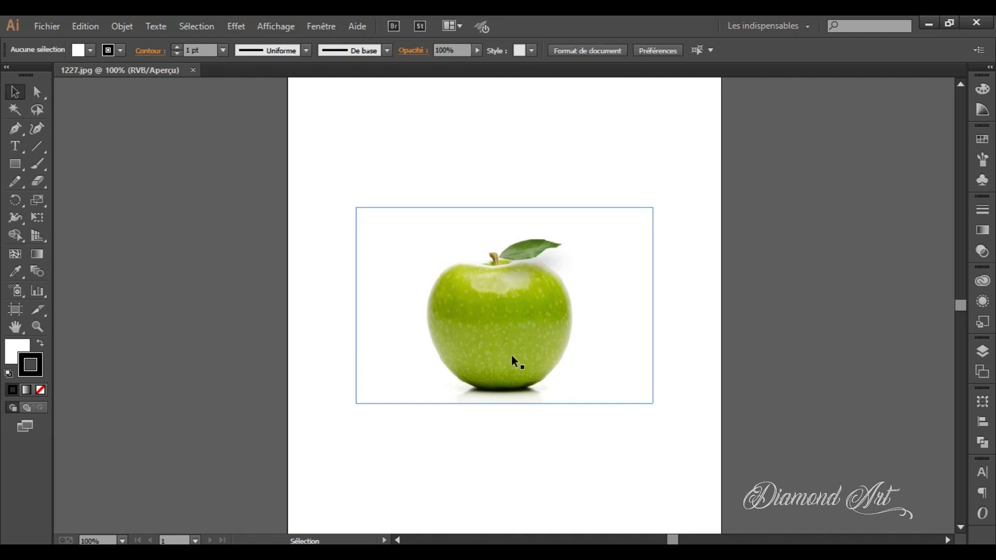
Step: Select the placed 1227.jpg apple photo with the Selection tool
left_click(473, 314)
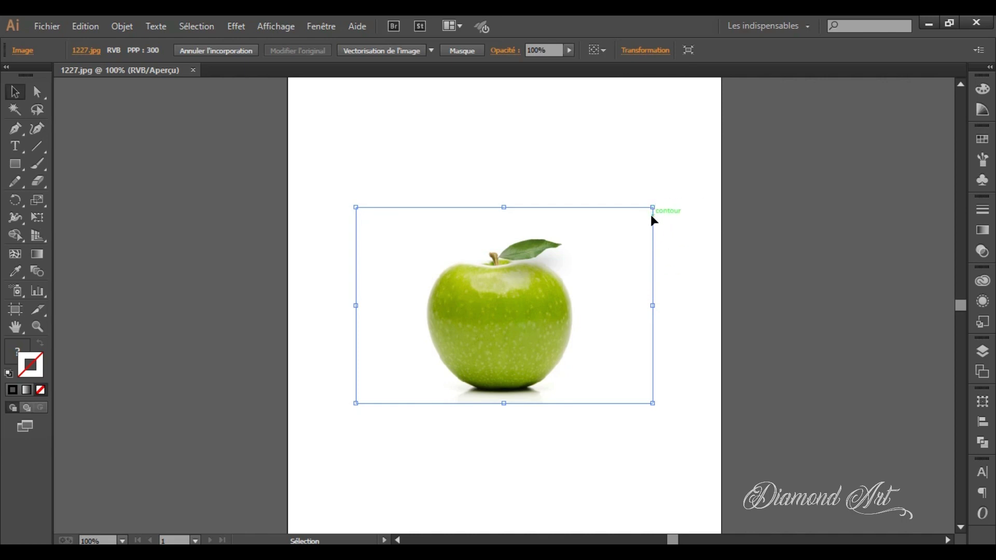
Step: Scale the apple photo to span the artboard width, about 205,77 × 131,68 mm
left_click_drag(652, 207, 669, 192)
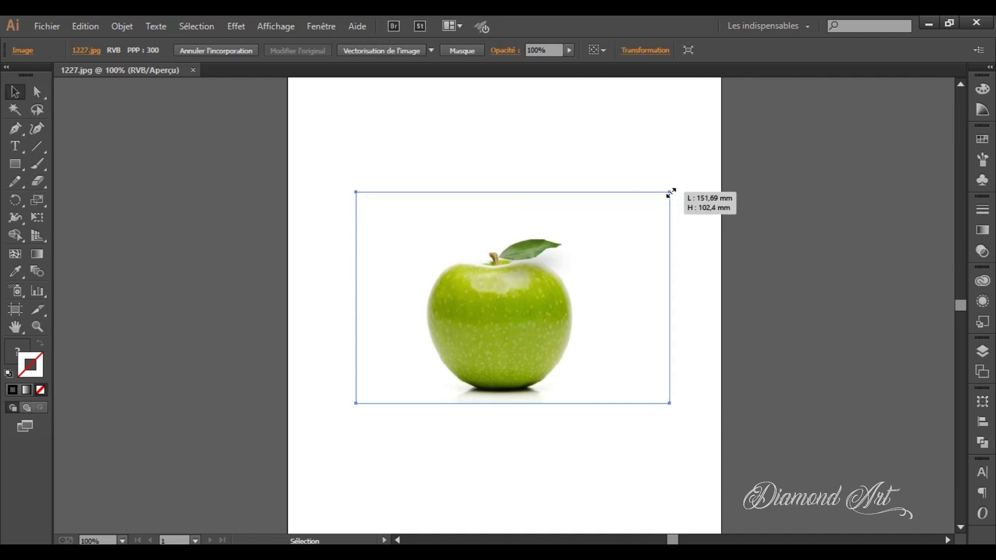
left_click(465, 322)
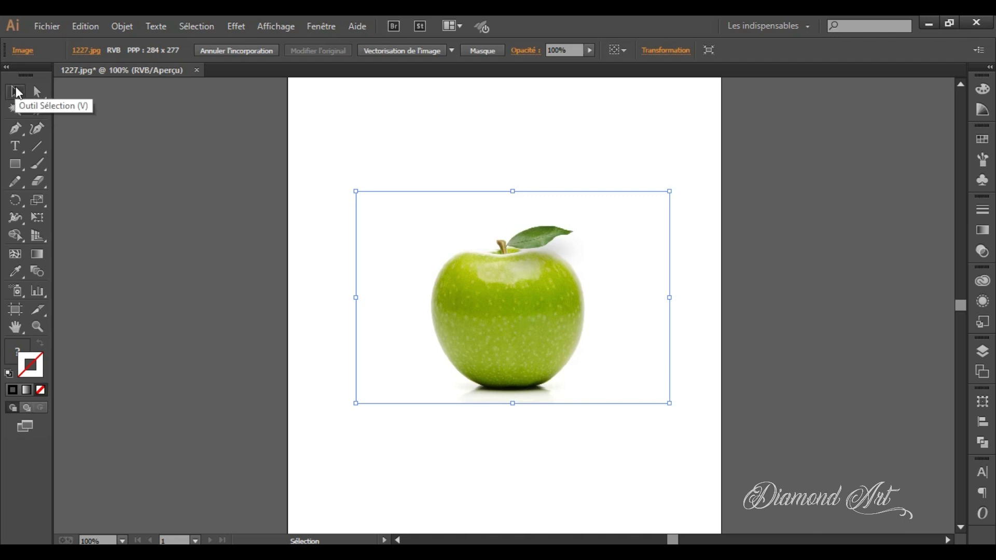
left_click(16, 92)
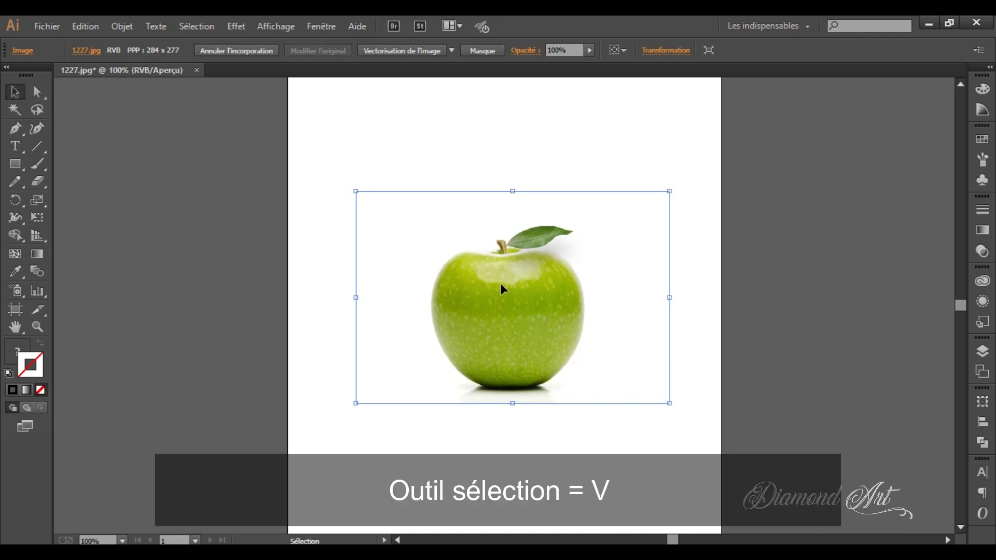
left_click(356, 192)
left_click_drag(357, 192, 299, 155)
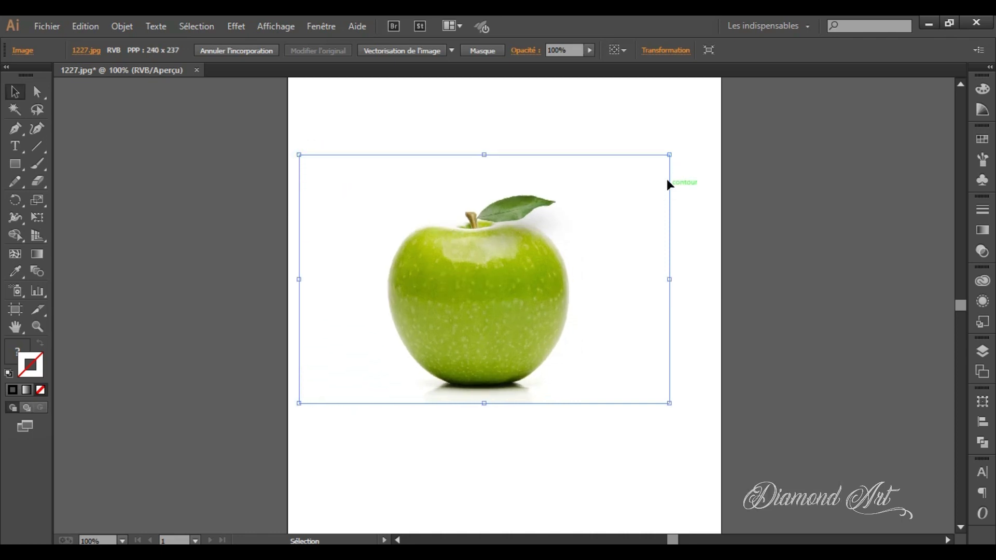
left_click_drag(670, 155, 722, 134)
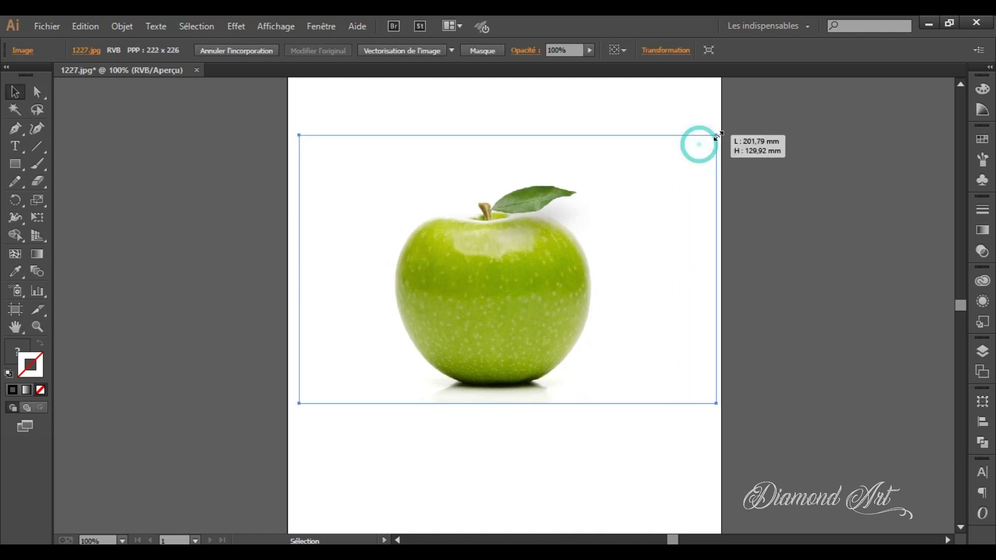
left_click_drag(299, 134, 288, 134)
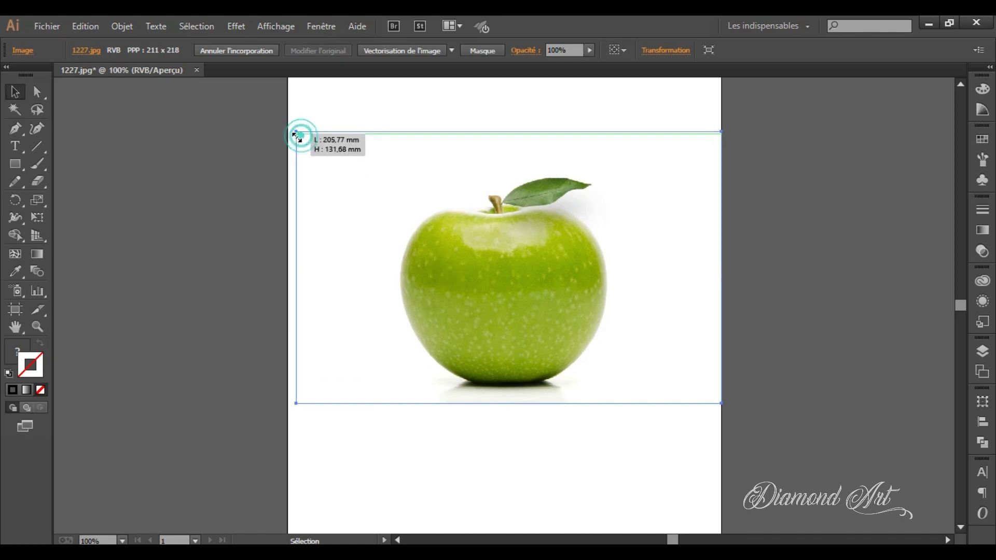
left_click(347, 99)
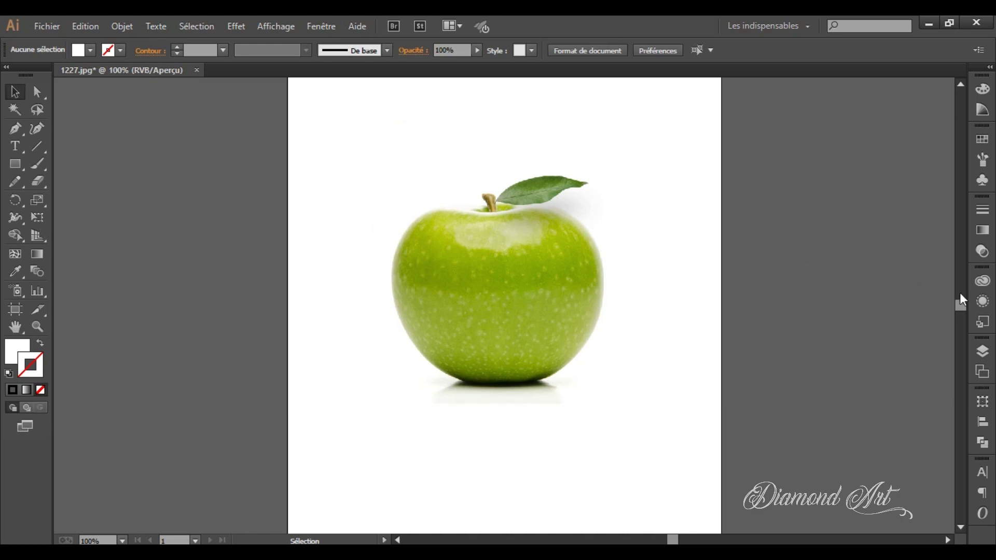
Step: Trim the artboard's top and bottom edges to 210 × 167,92 mm around the apple, then reselect the photo
mouse_move(963, 309)
left_mouse_down()
mouse_move(965, 300)
mouse_move(968, 314)
left_mouse_up()
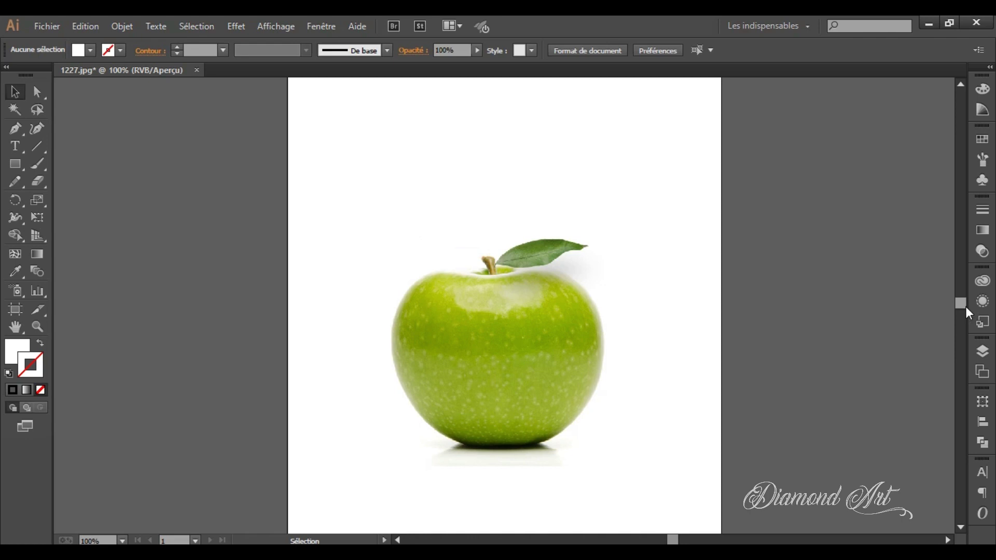
left_click(600, 396)
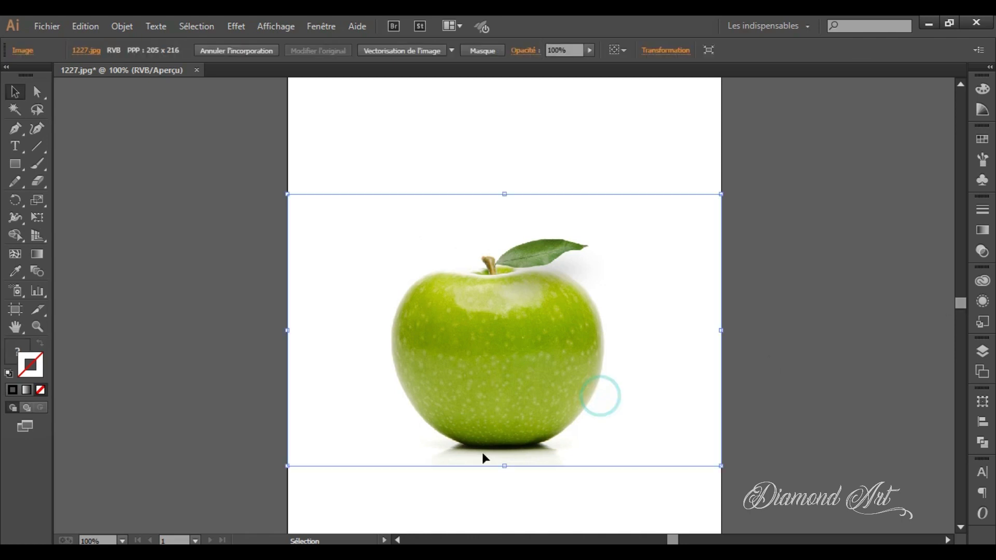
left_click(168, 289)
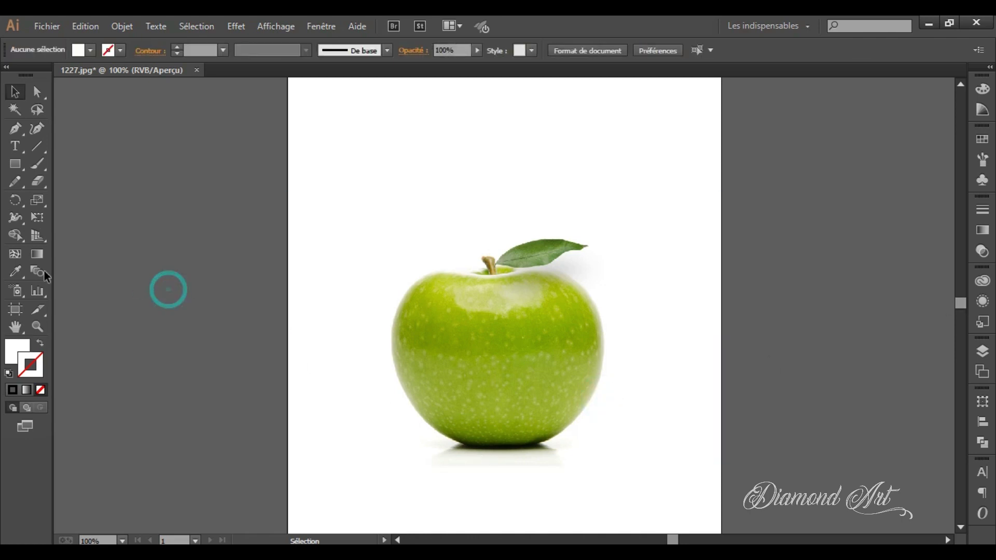
left_click(16, 311)
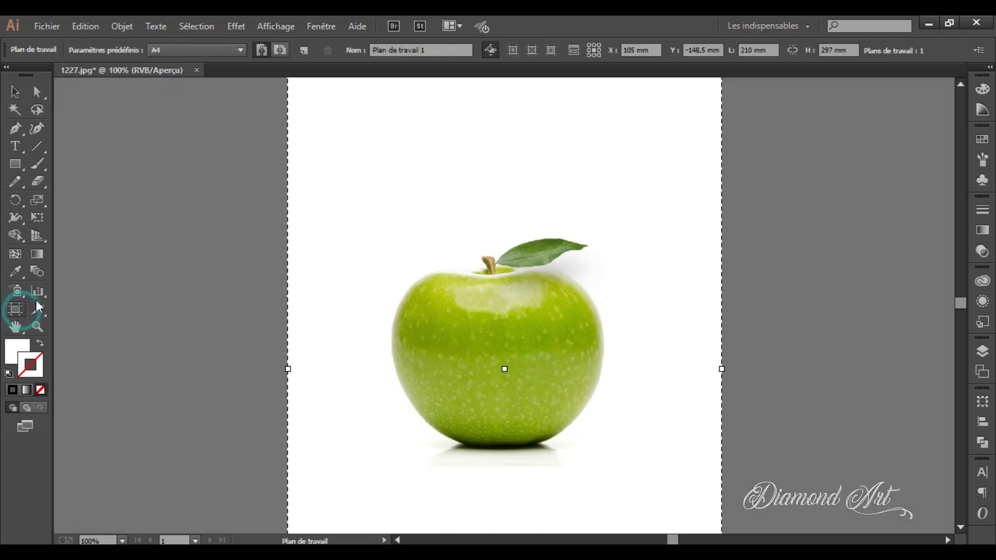
left_click(961, 301)
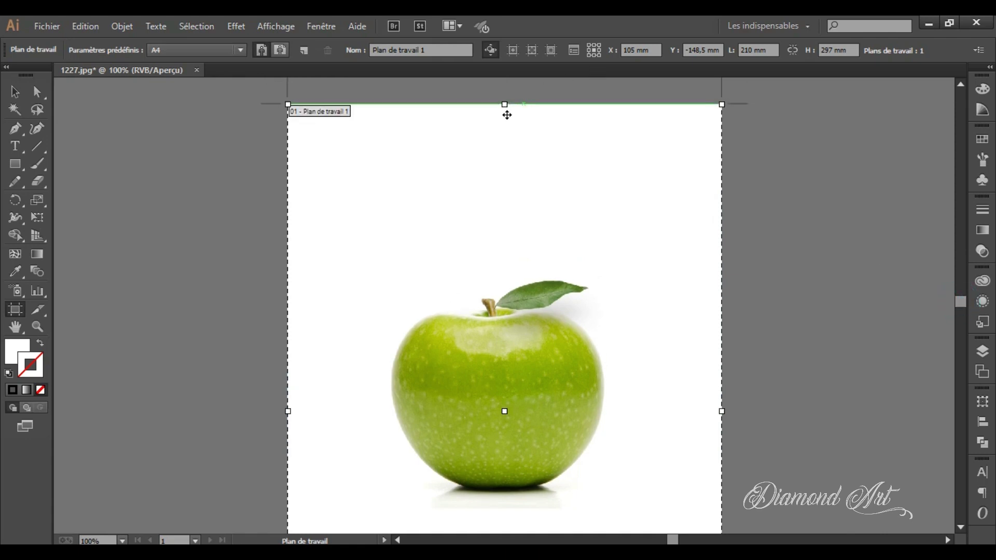
left_click_drag(504, 106, 505, 220)
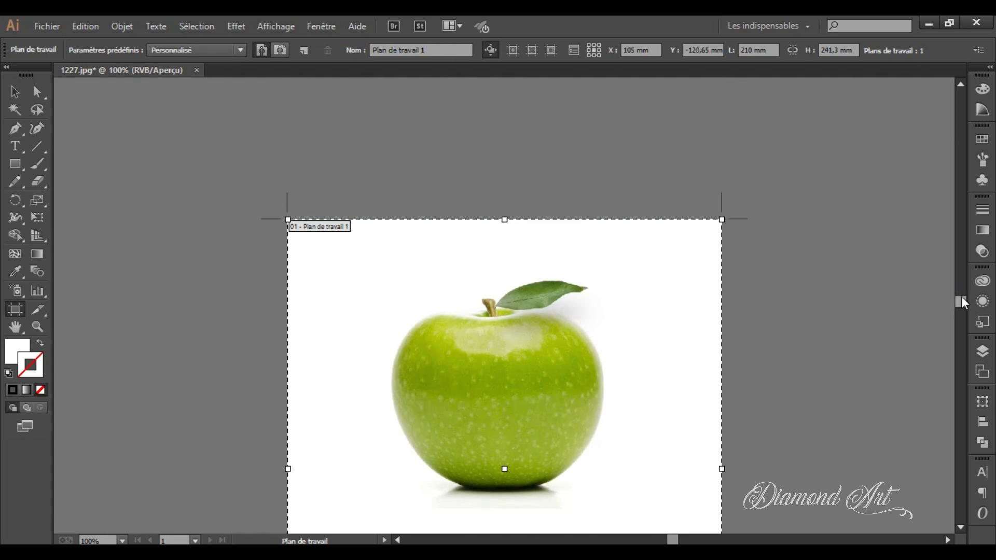
left_click_drag(961, 302, 961, 311)
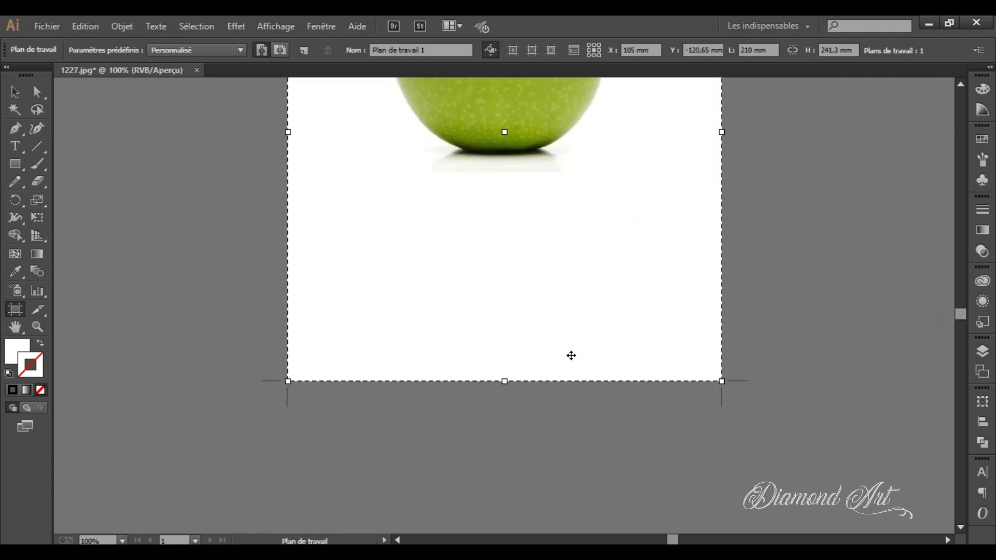
left_click_drag(505, 381, 518, 230)
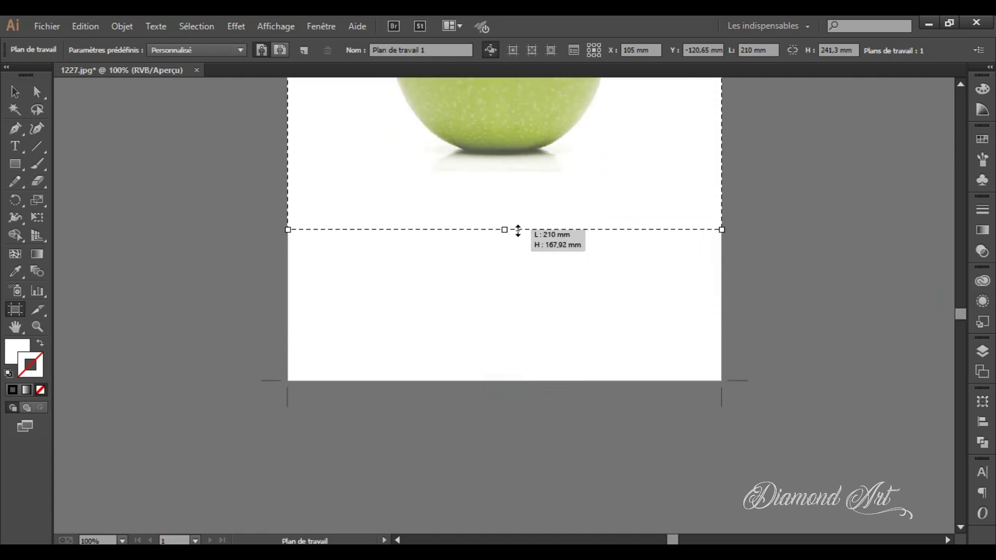
left_click_drag(960, 309, 960, 302)
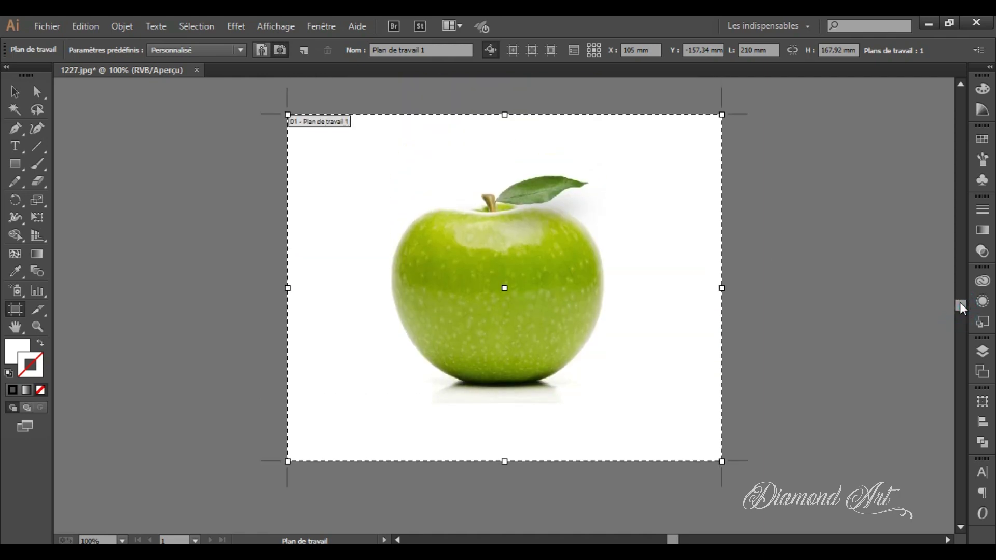
left_click(14, 92)
left_click(392, 207)
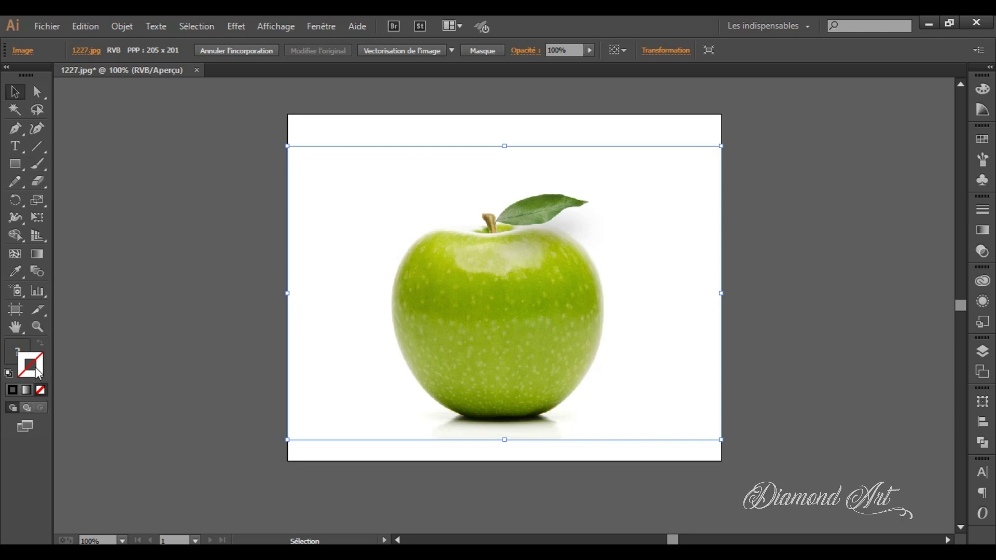
Step: Switch to the Paintbrush tool for tracing the apple
left_click(45, 169)
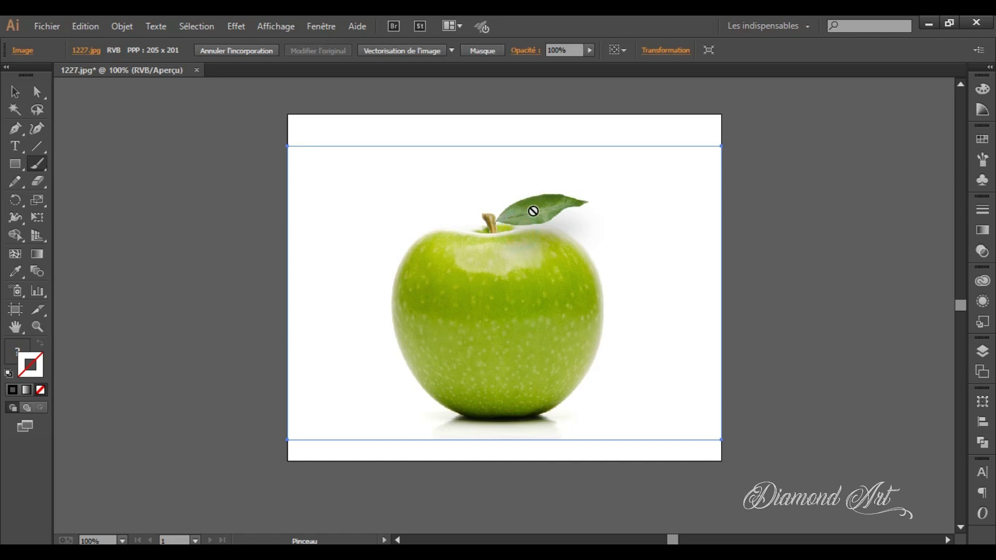
Step: Load the Artistiques_Calligraphiques brush library and choose the 1 pt Plat brush
left_click(984, 164)
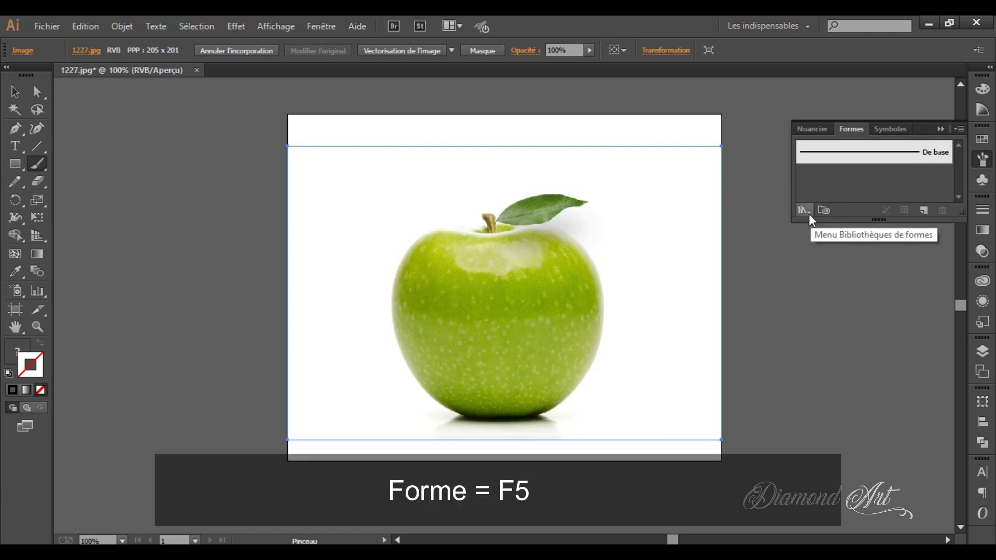
left_click(804, 210)
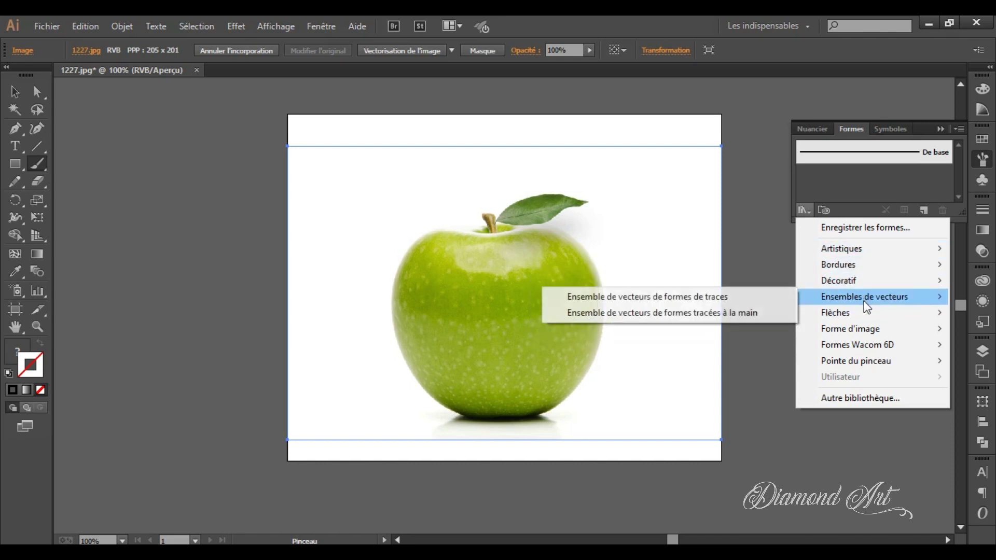
mouse_move(864, 248)
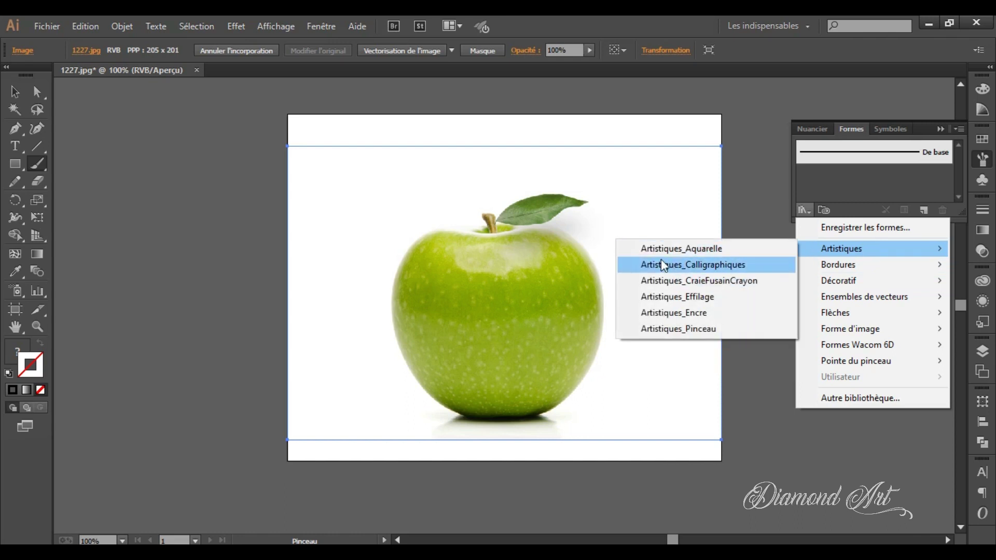
left_click(706, 266)
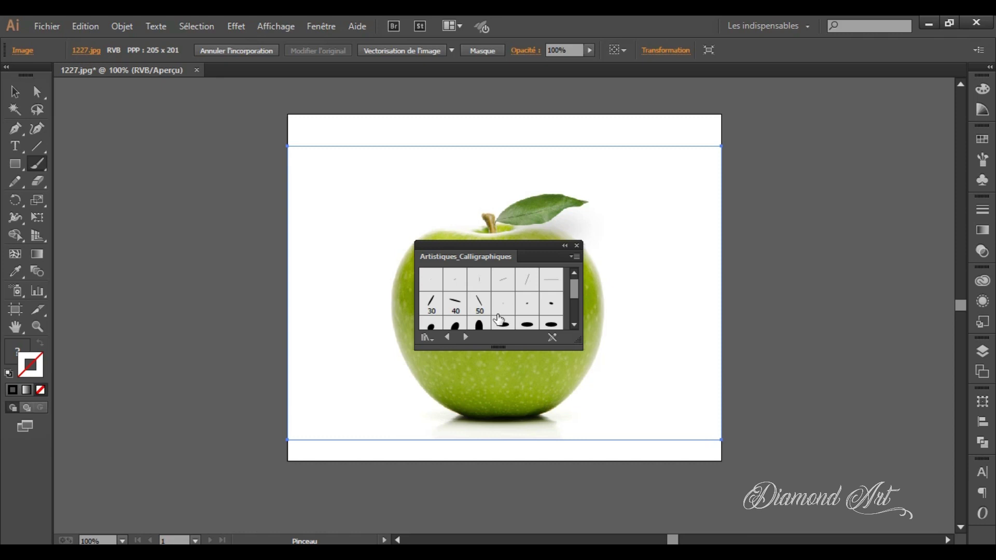
left_click(435, 286)
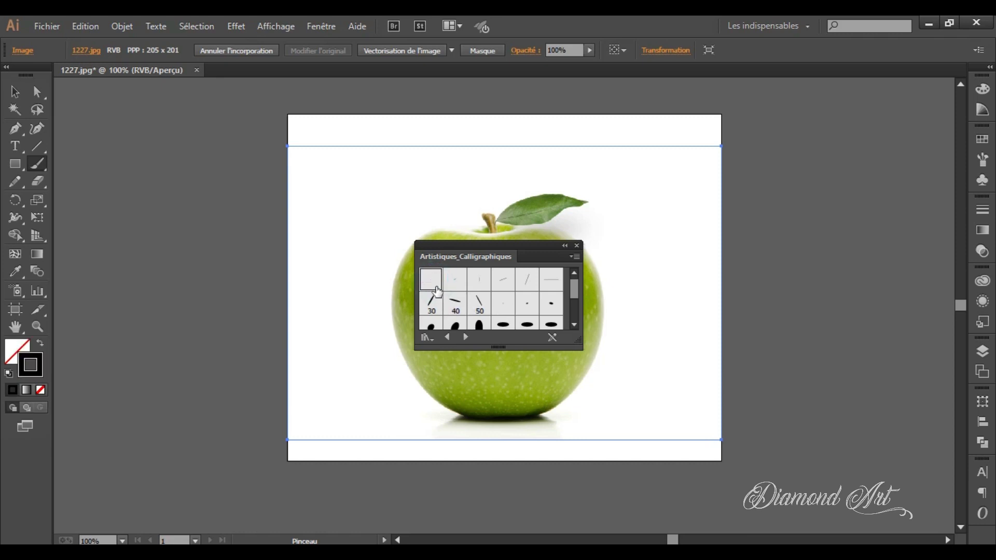
left_click(578, 246)
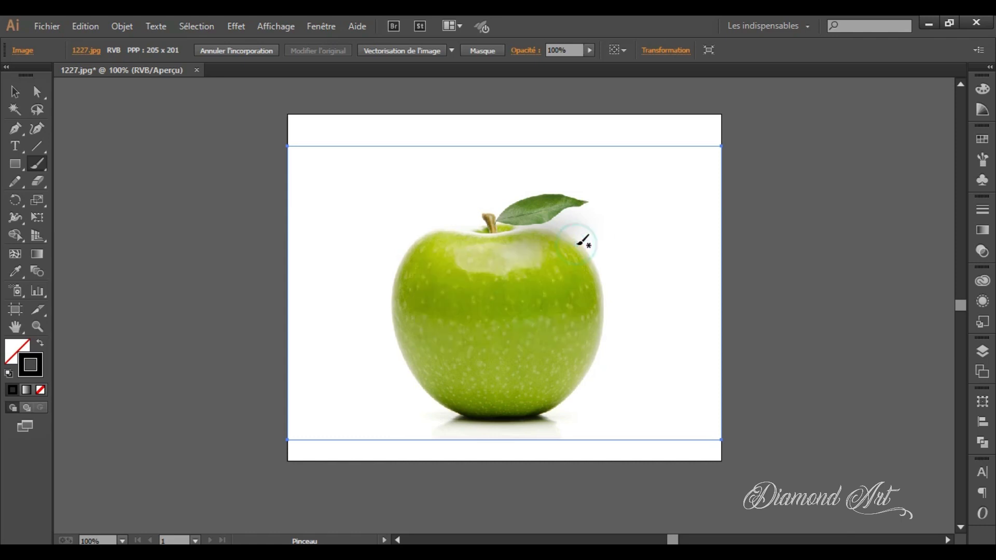
Step: Keep the stroke active with no fill and zoom the apple photo to 200%
left_click(18, 358)
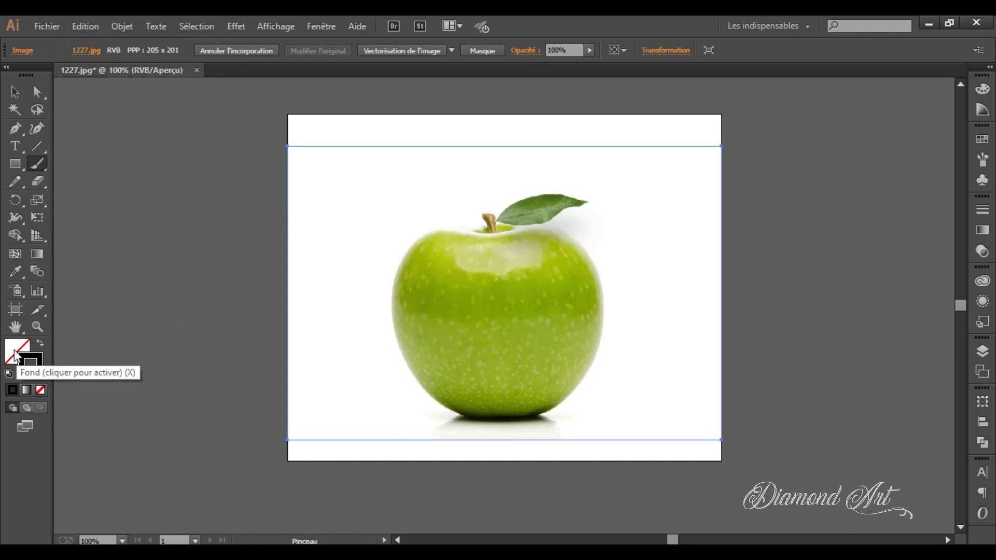
left_click(38, 367)
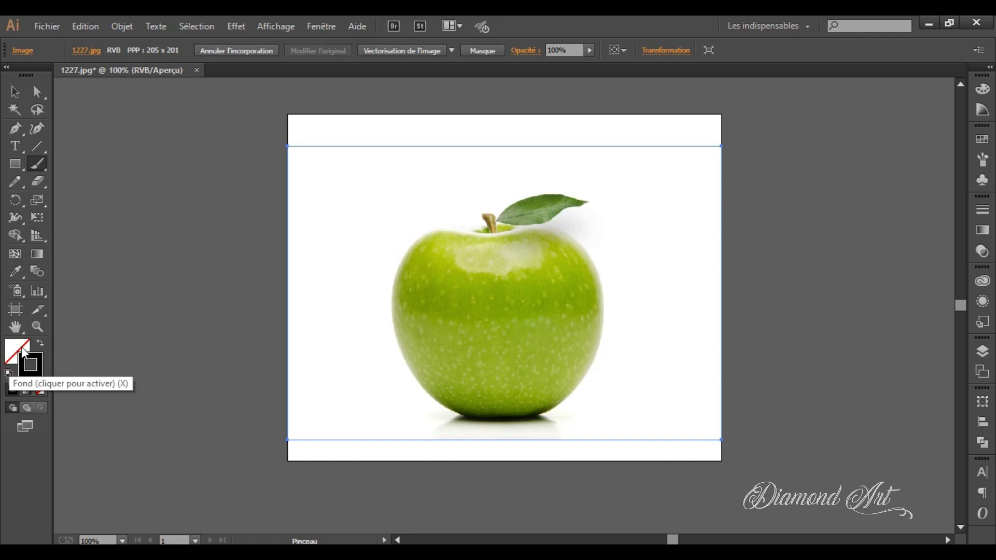
left_click(37, 327)
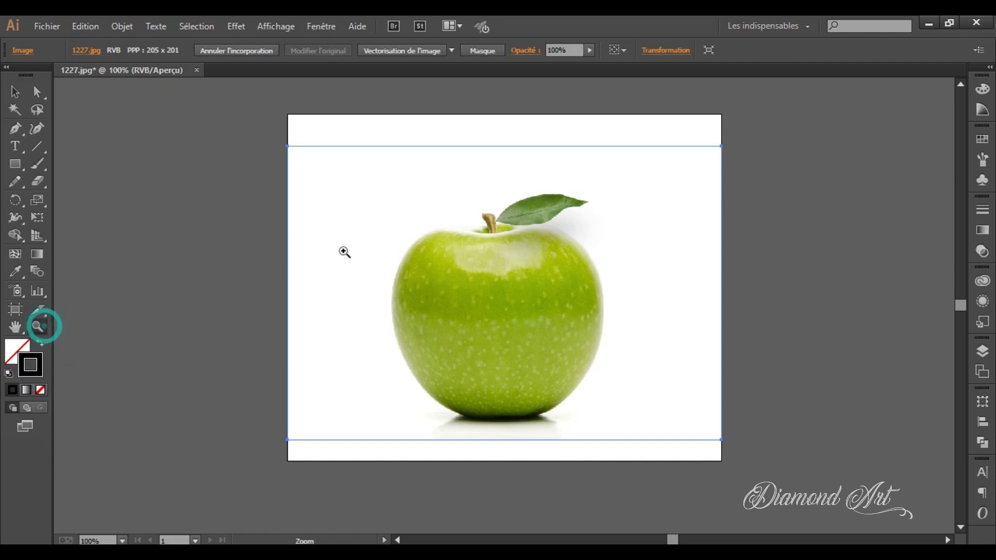
left_click(491, 297)
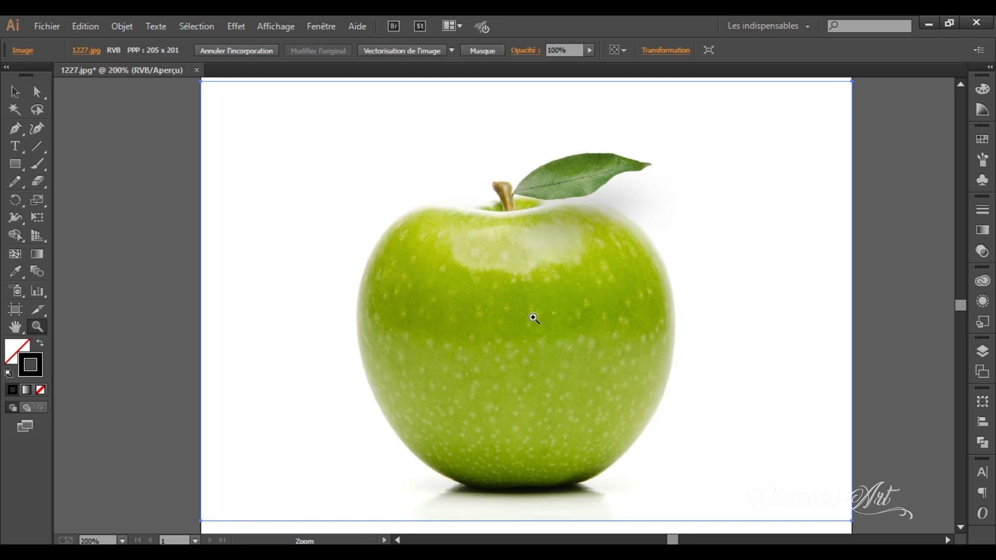
left_click(534, 318)
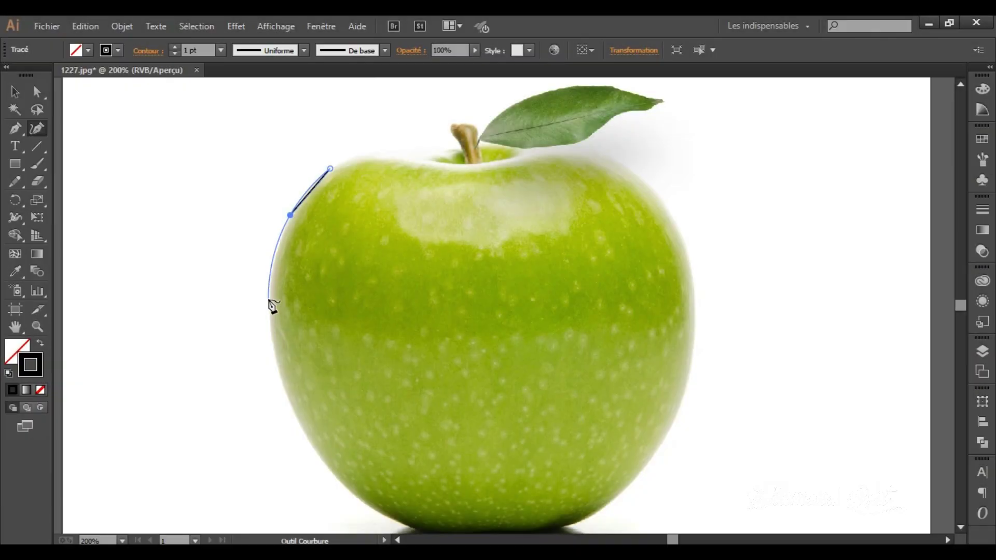
Step: Place curve points down the apple's left edge and along its bottom
left_click(269, 300)
left_click(290, 402)
left_click(339, 478)
left_click(410, 529)
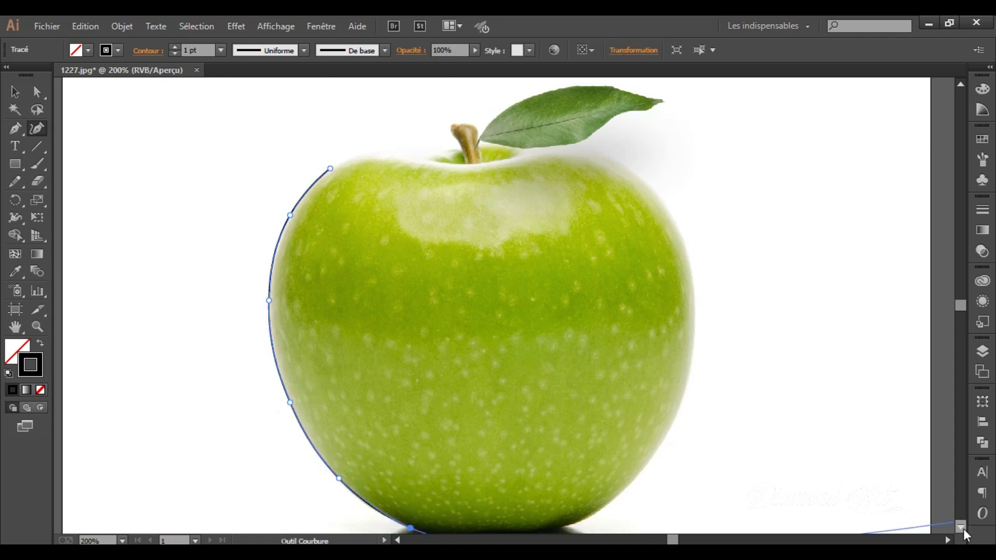
scroll(416, 519, "down", 2)
left_click(446, 481)
left_click(520, 480)
Step: Continue the outline up the right edge and across the top, closing it at the start point
left_click(578, 471)
left_click(635, 425)
left_click(684, 343)
left_click(694, 240)
scroll(605, 223, "up", 4)
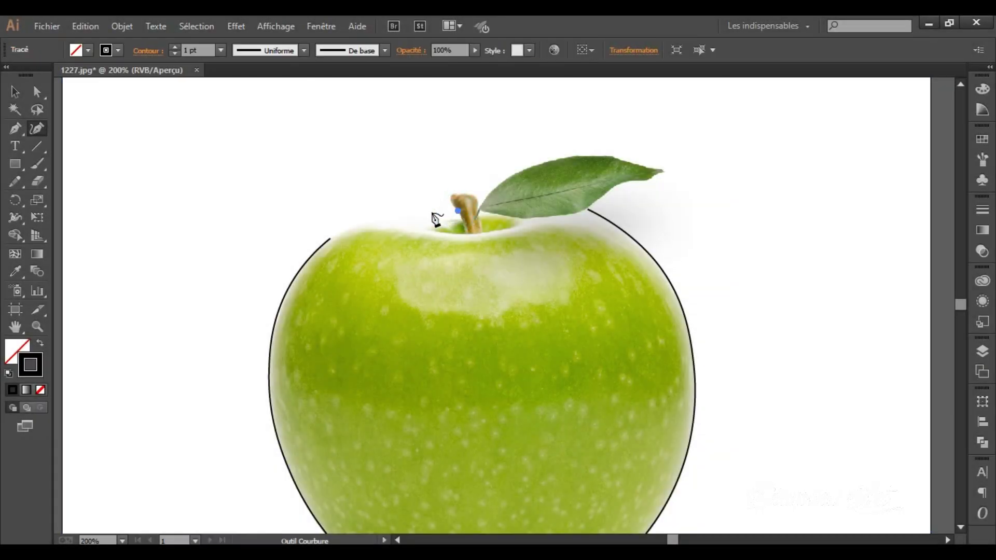
left_click(420, 214)
left_click(377, 218)
left_click(330, 238)
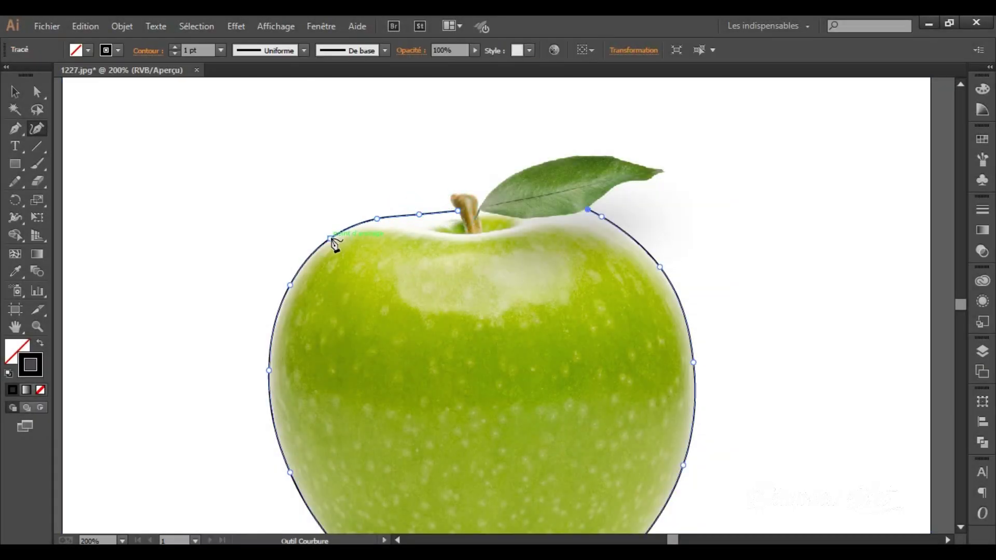
left_click(37, 164)
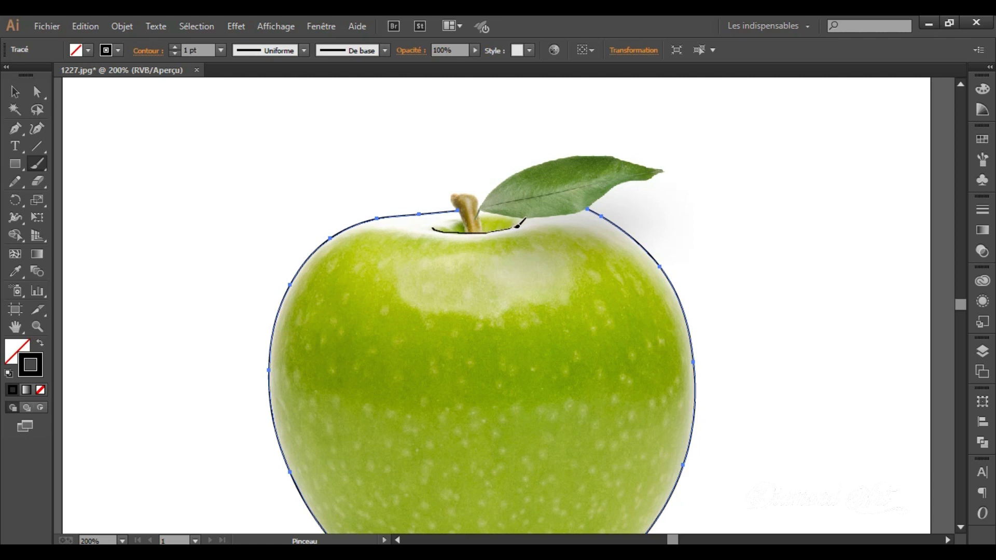
Step: Paint strokes along the stem cavity, the stem, the leaf's underside and its midrib
left_click_drag(519, 224, 468, 230)
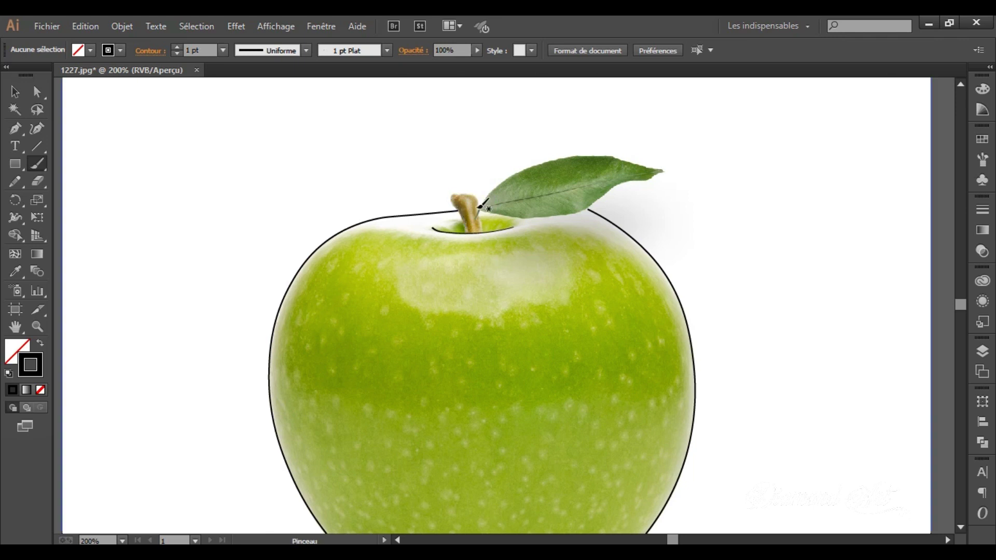
left_click_drag(471, 234, 466, 226)
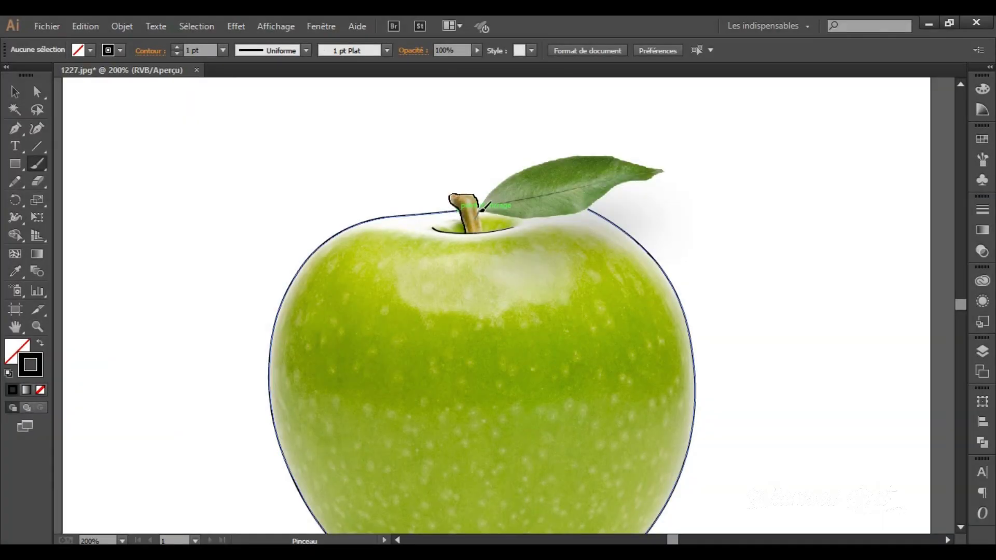
mouse_move(485, 210)
left_mouse_down()
mouse_move(574, 212)
mouse_move(673, 167)
mouse_move(580, 155)
left_mouse_up()
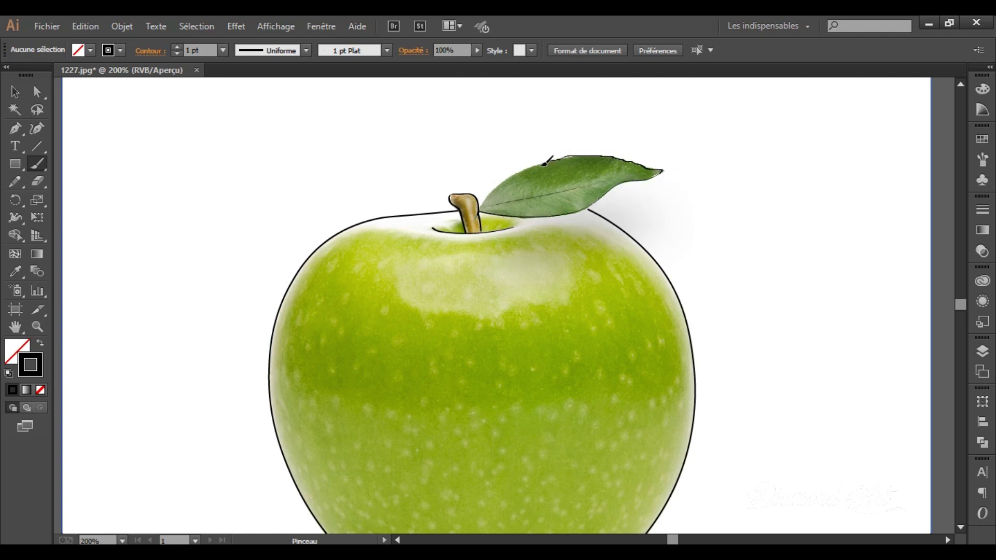
mouse_move(497, 184)
left_mouse_down()
mouse_move(482, 207)
mouse_move(639, 177)
left_mouse_up()
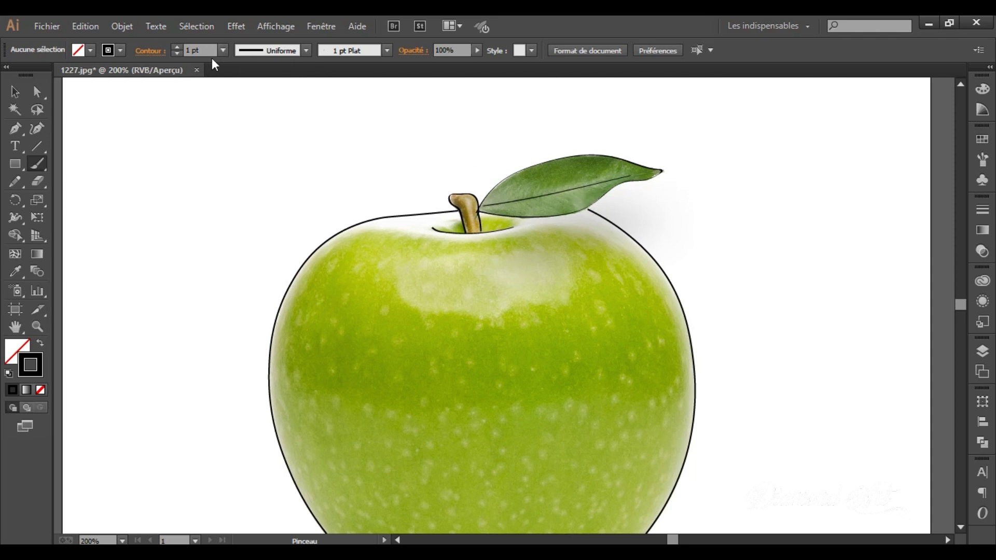
Step: Set the stroke weight to 0,25 pt and paint a side vein off the leaf's midrib
left_click(224, 51)
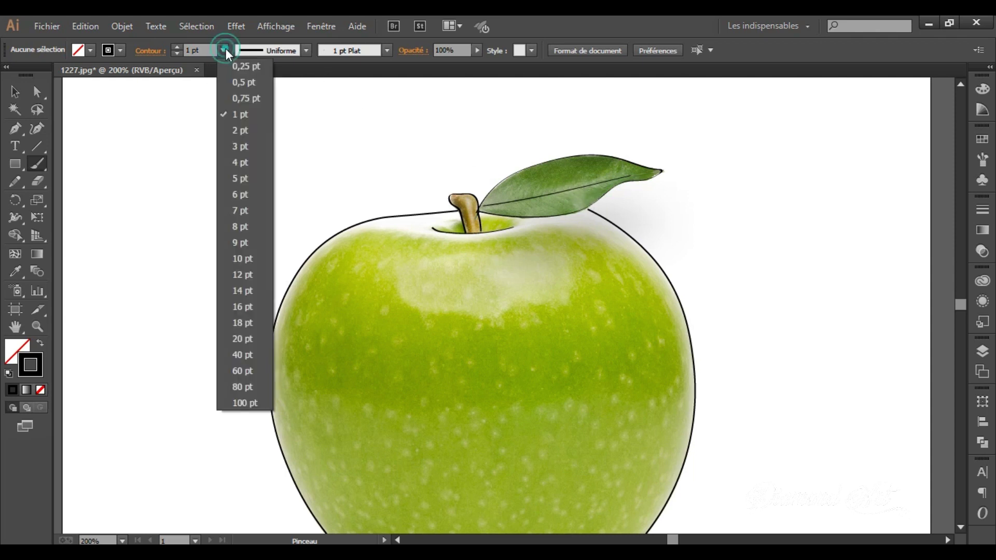
left_click(240, 83)
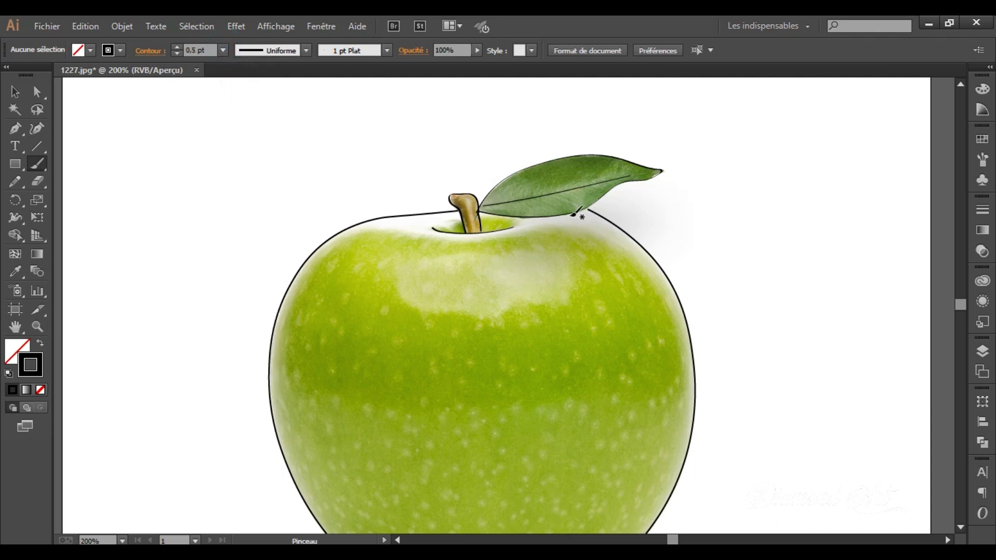
left_click(223, 51)
mouse_move(500, 205)
left_mouse_down()
mouse_move(525, 181)
mouse_move(547, 202)
mouse_move(546, 183)
mouse_move(594, 185)
left_mouse_up()
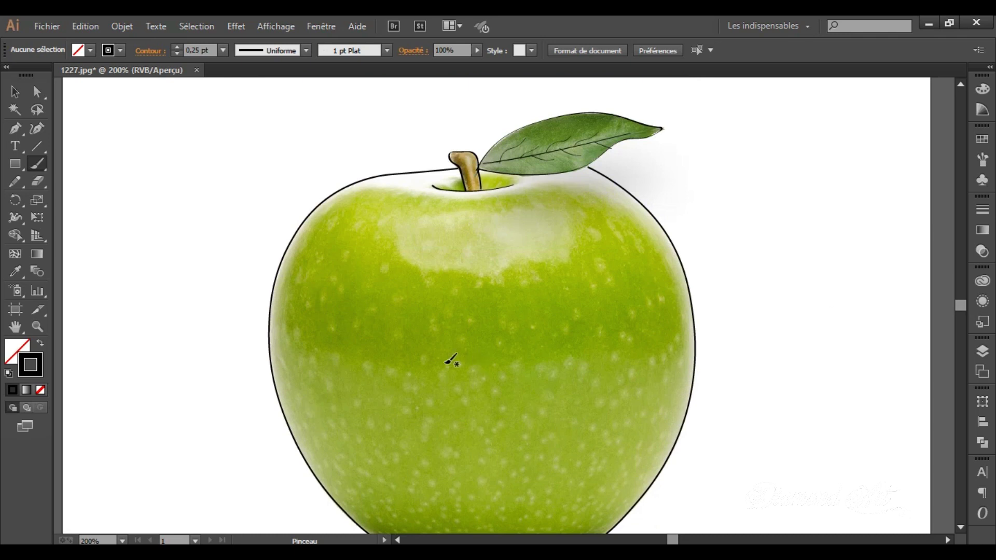
left_click(37, 329)
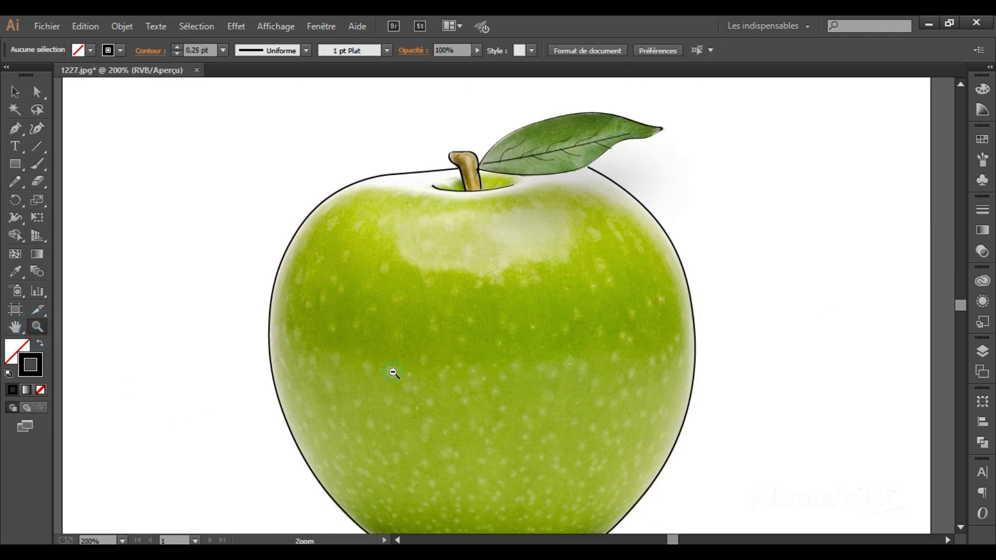
Step: Zoom out to 100% and centre the artboard so the whole apple line drawing shows
left_click(394, 373, "alt")
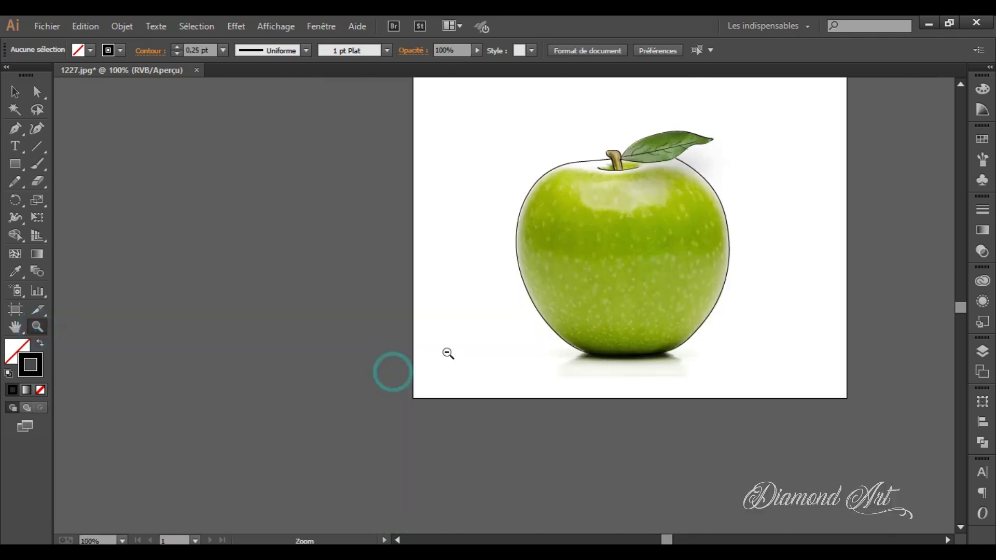
left_click(961, 85)
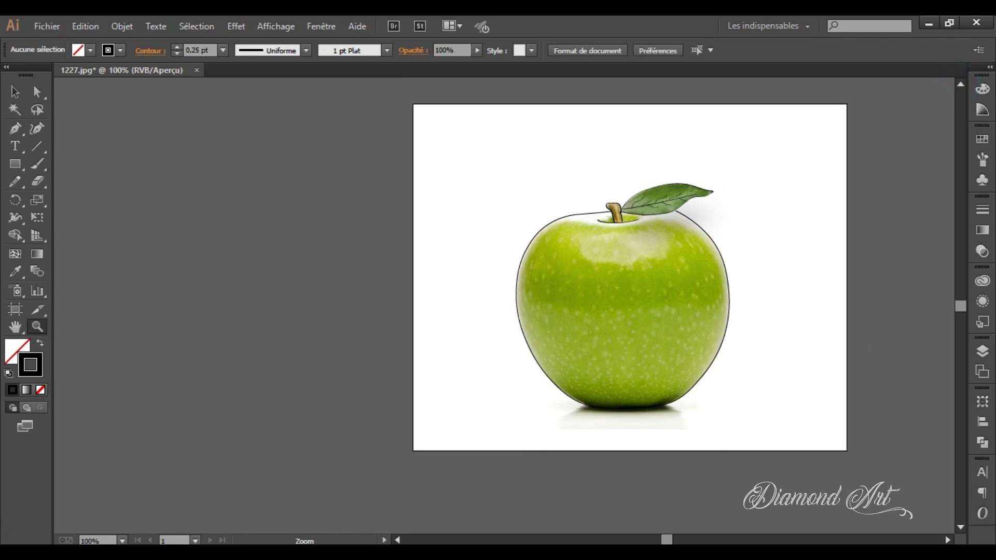
left_click(949, 540)
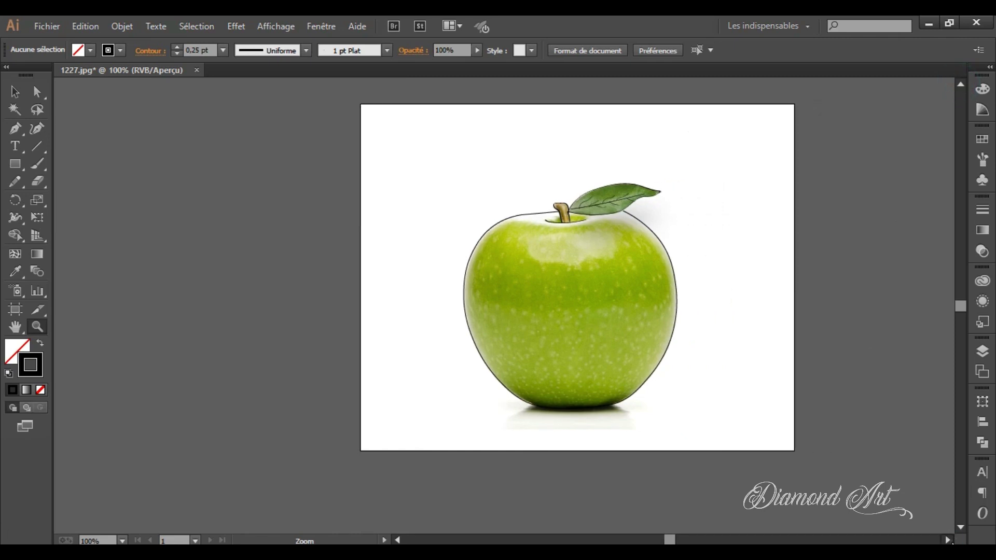
Step: Show the Layers panel, expand Calque 1, and scroll its sublayers down to the apple <Image>
left_click(983, 352)
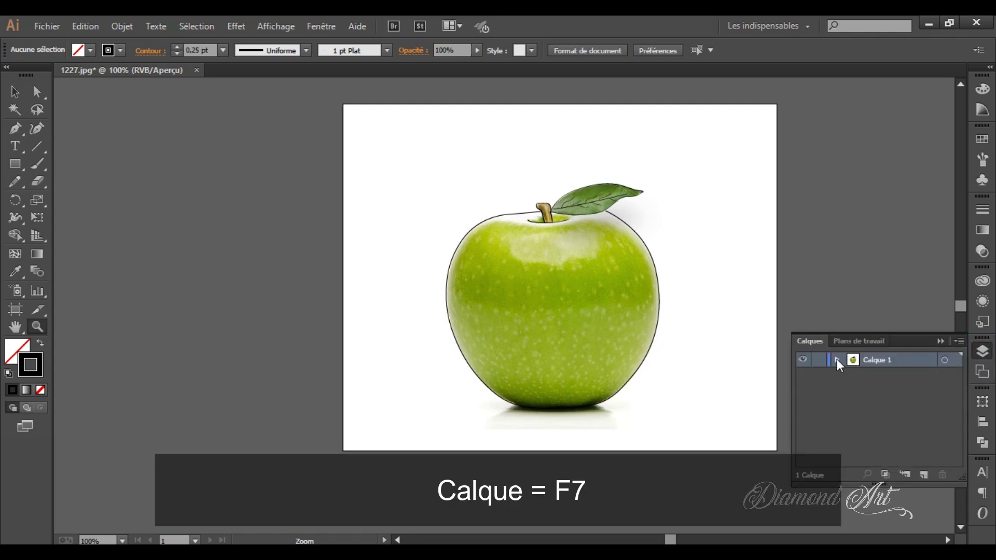
left_click(838, 360)
left_click_drag(961, 371, 963, 453)
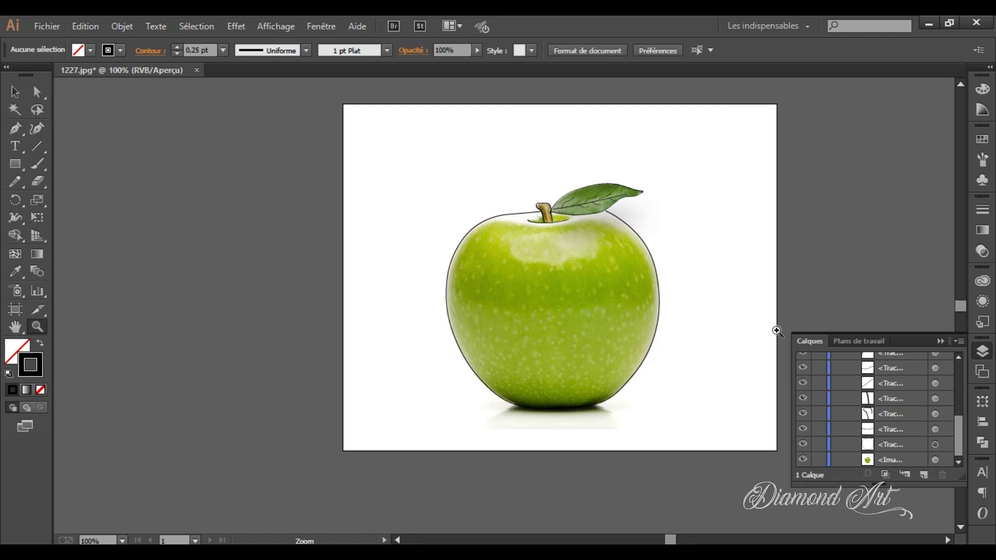
left_click_drag(958, 441, 952, 379)
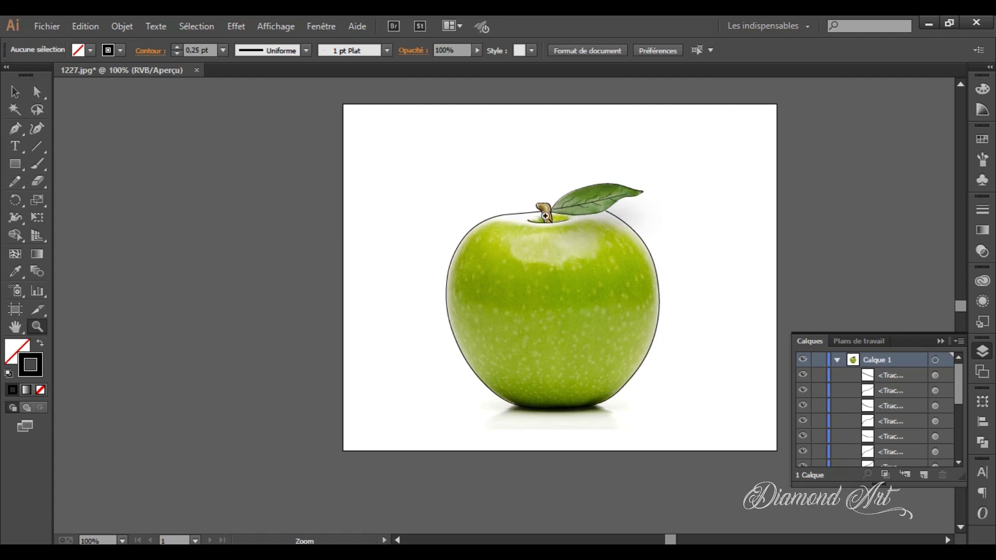
left_click_drag(961, 383, 966, 461)
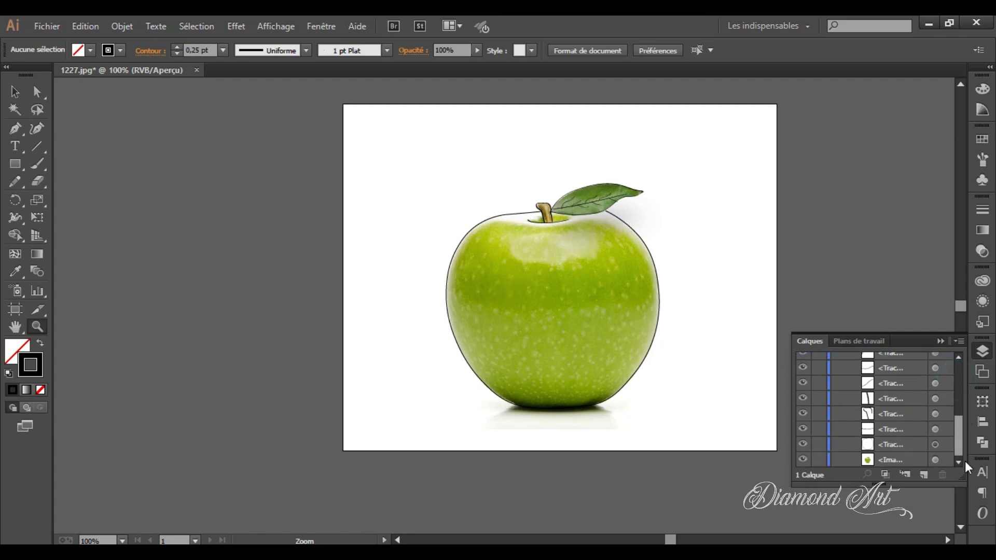
left_click(803, 460)
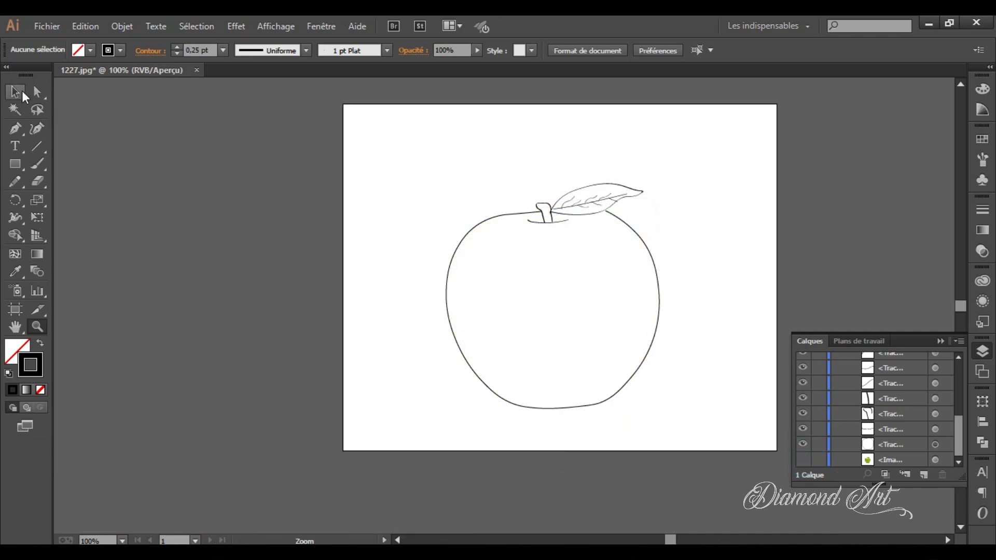
left_click(601, 296)
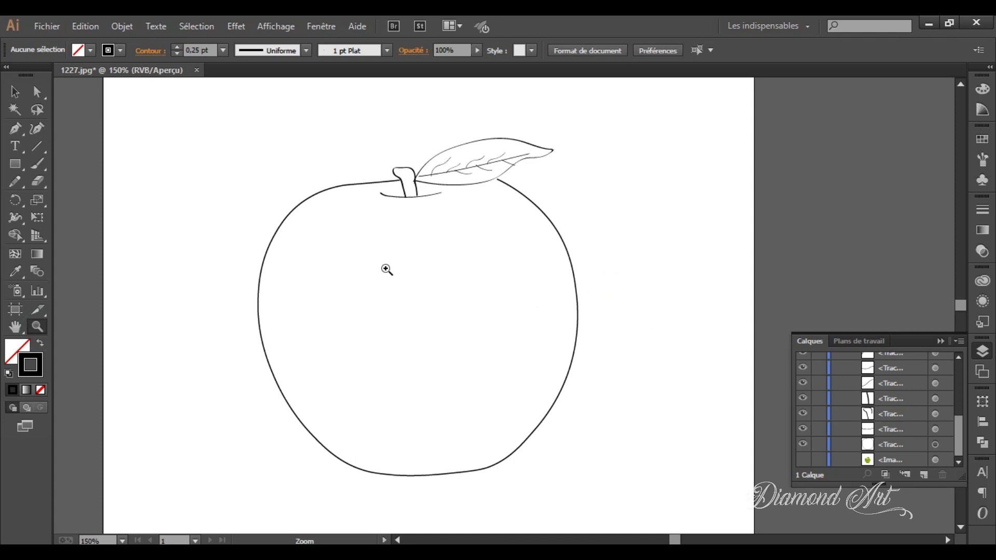
right_click(442, 267)
left_click(397, 276)
left_click(397, 276, "alt")
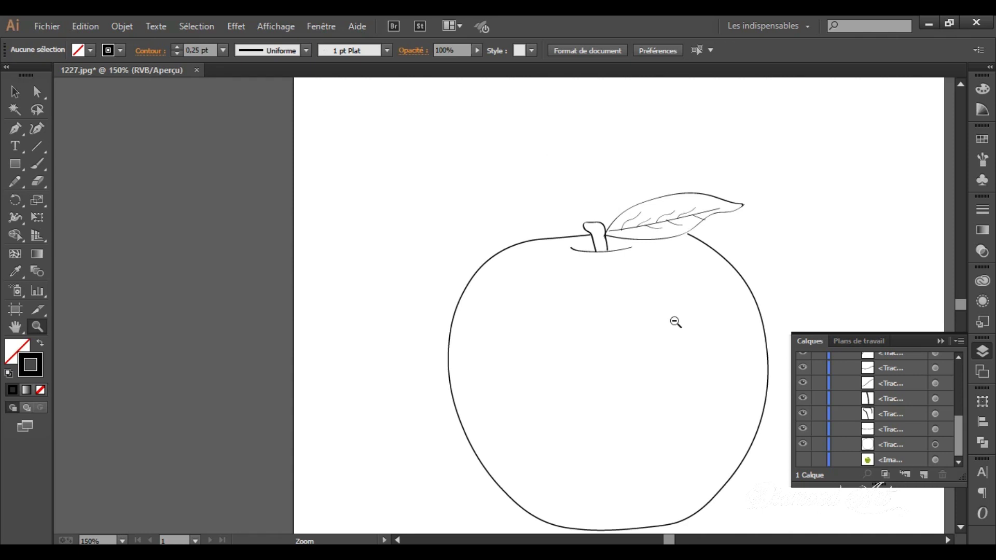
left_click(674, 322, "alt")
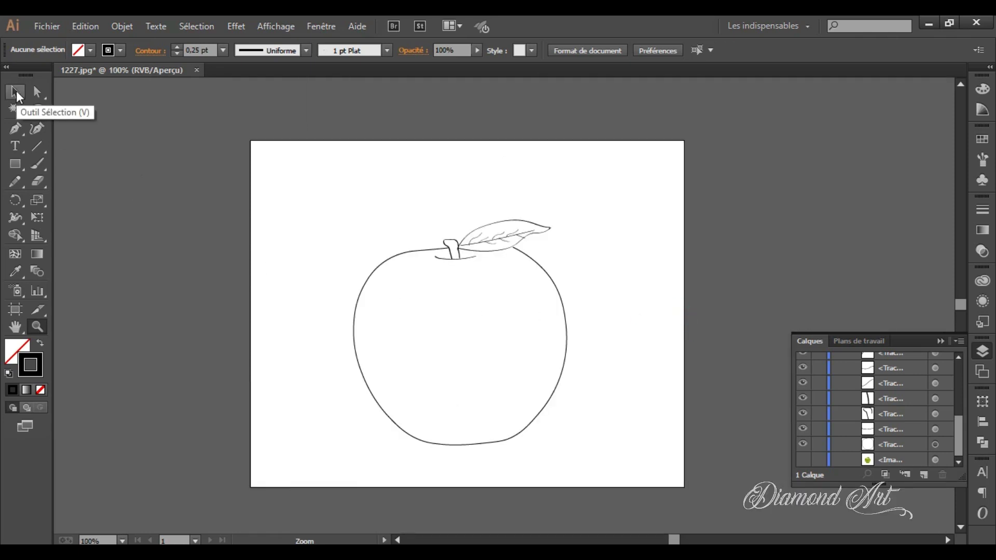
left_click(808, 465)
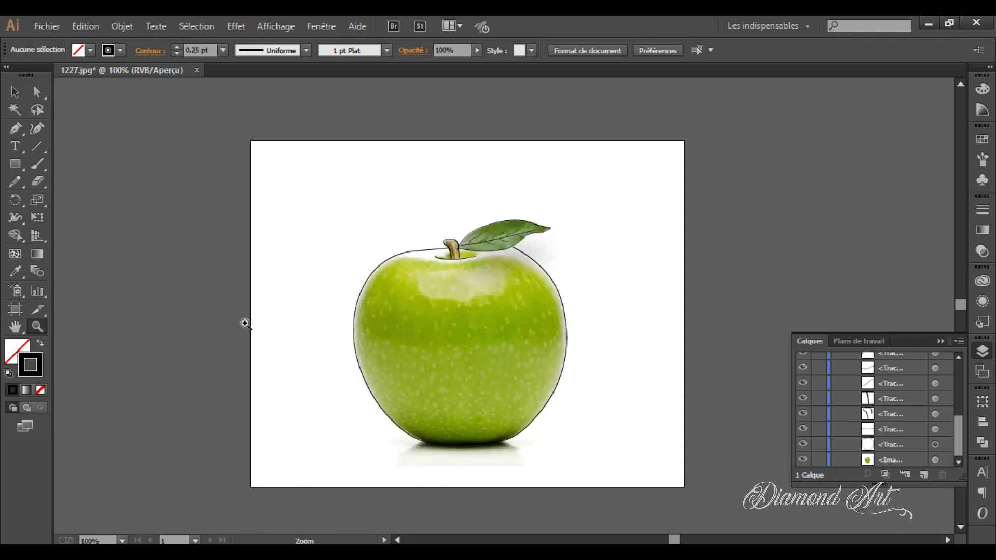